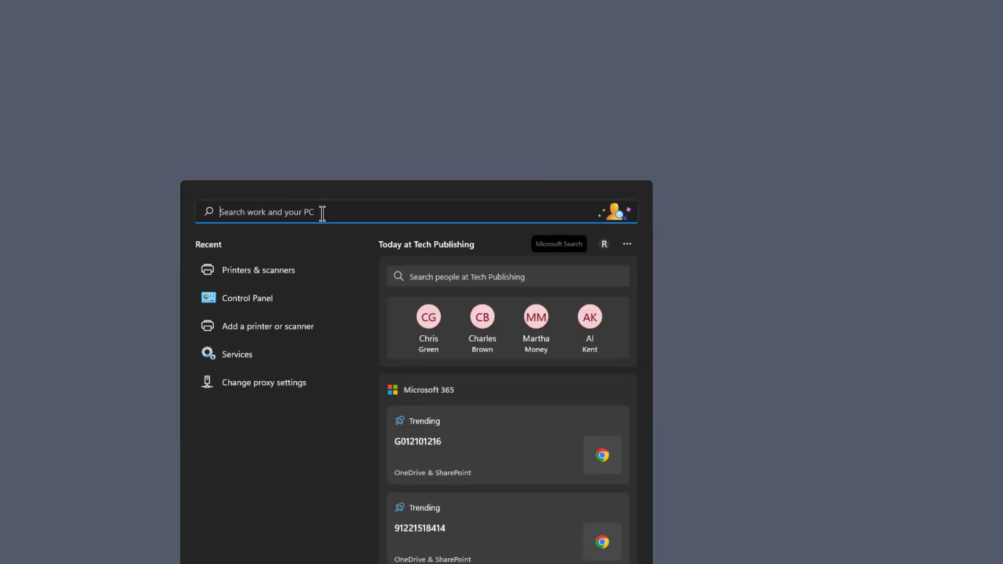
type("printer")
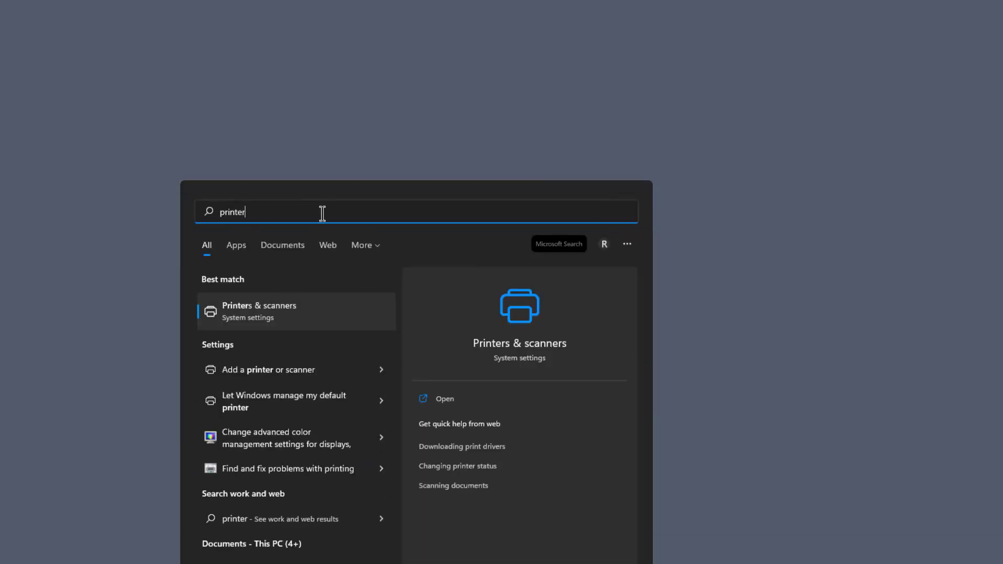
Open Printers & scanners from a Windows Search for 'printer'.
left_click(307, 314)
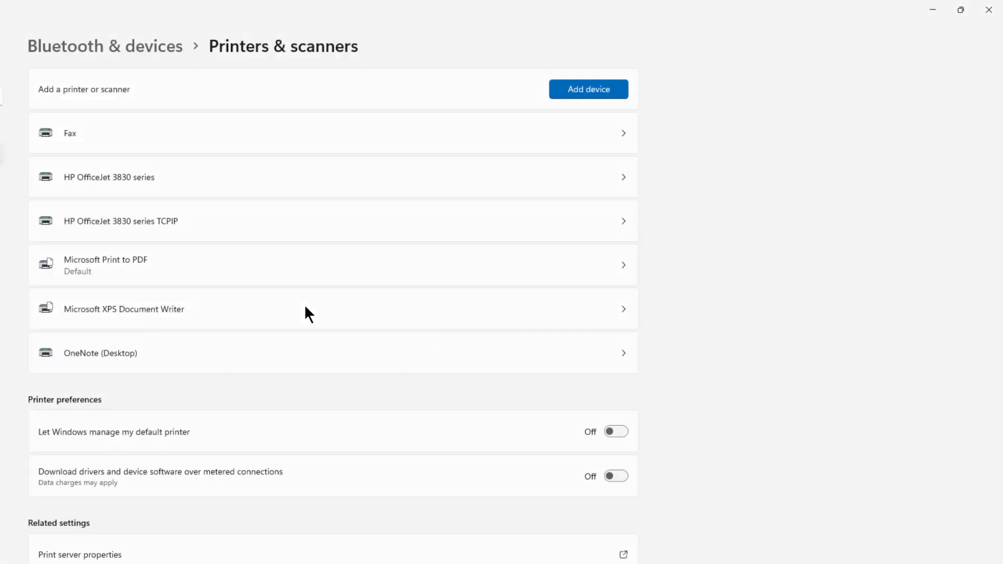
Open Printer properties for the HP OfficeJet 3830 series TCPIP printer.
left_click(280, 218)
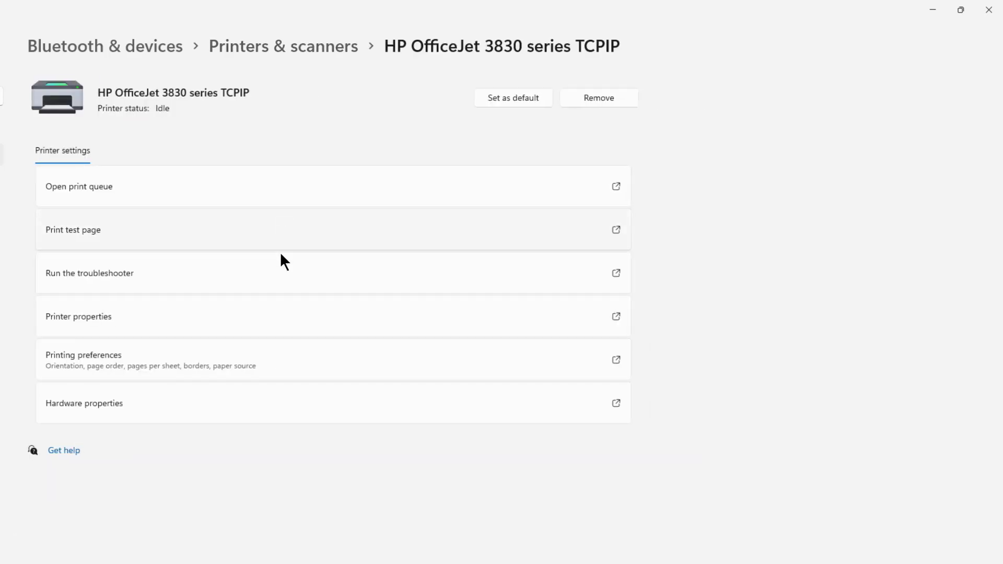
left_click(273, 315)
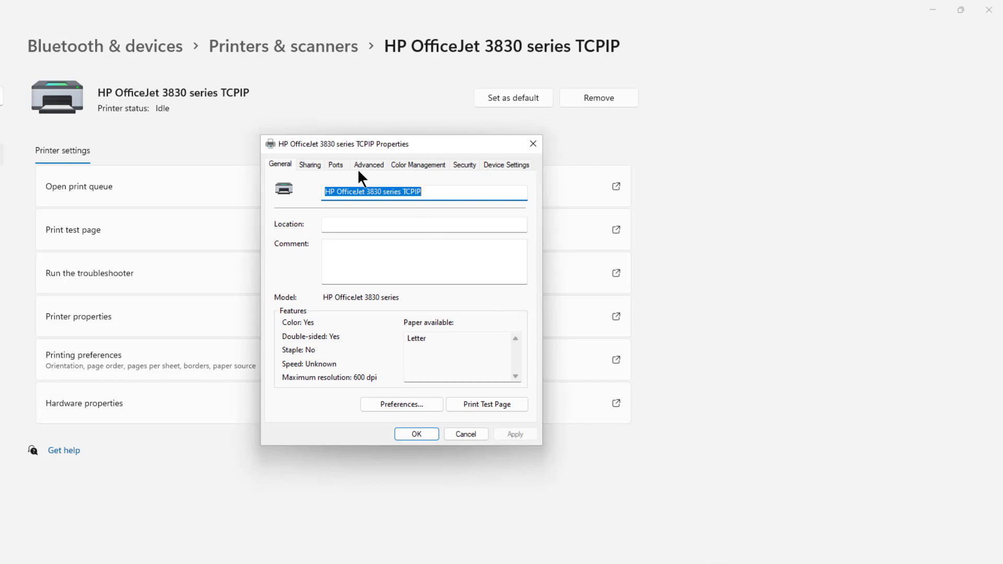
Show the Ports tab with the Port column widened and the 192.168.1.200 port selected.
left_click(337, 166)
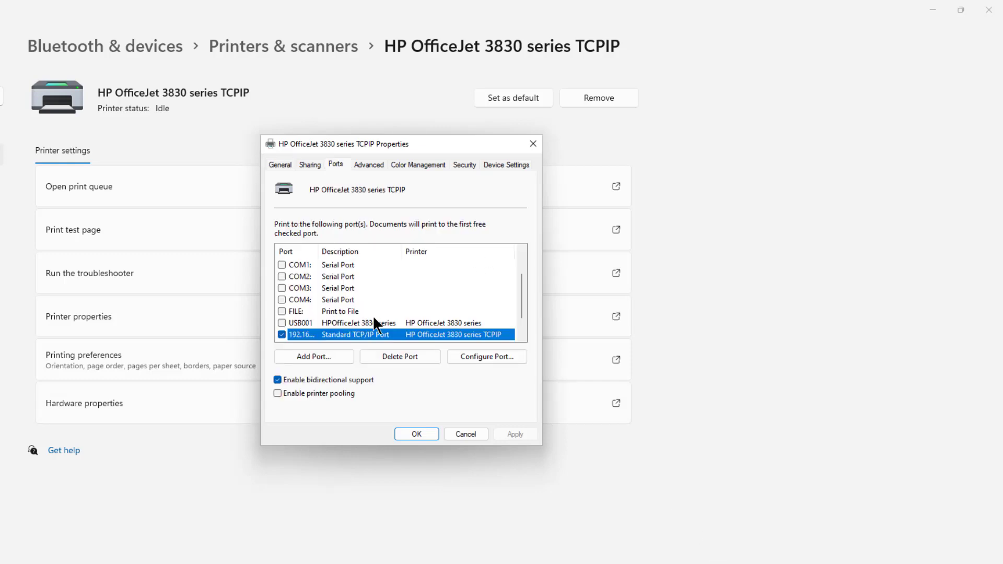
scroll(360, 316, "down", 1)
left_click_drag(318, 249, 367, 250)
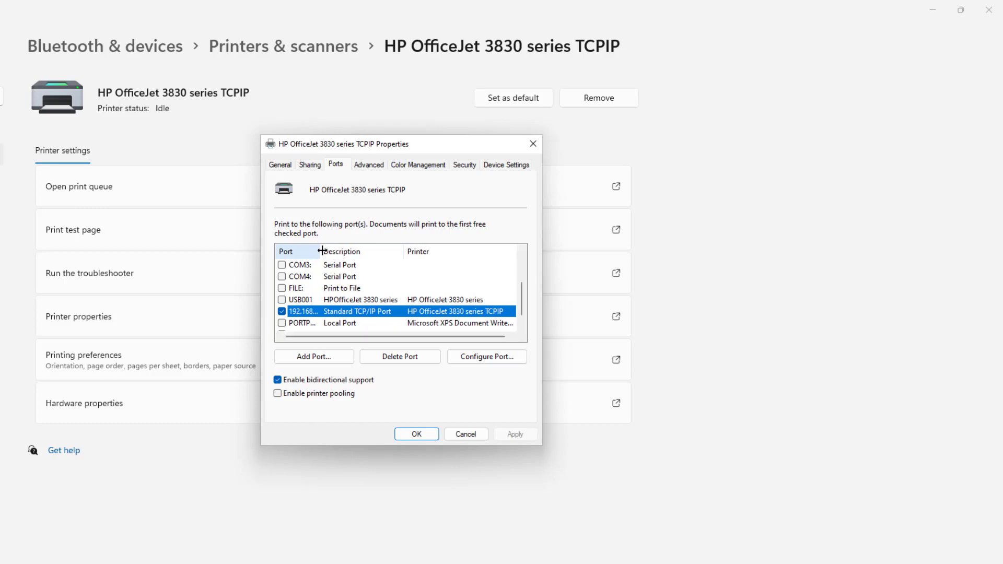
scroll(369, 310, "down", 1)
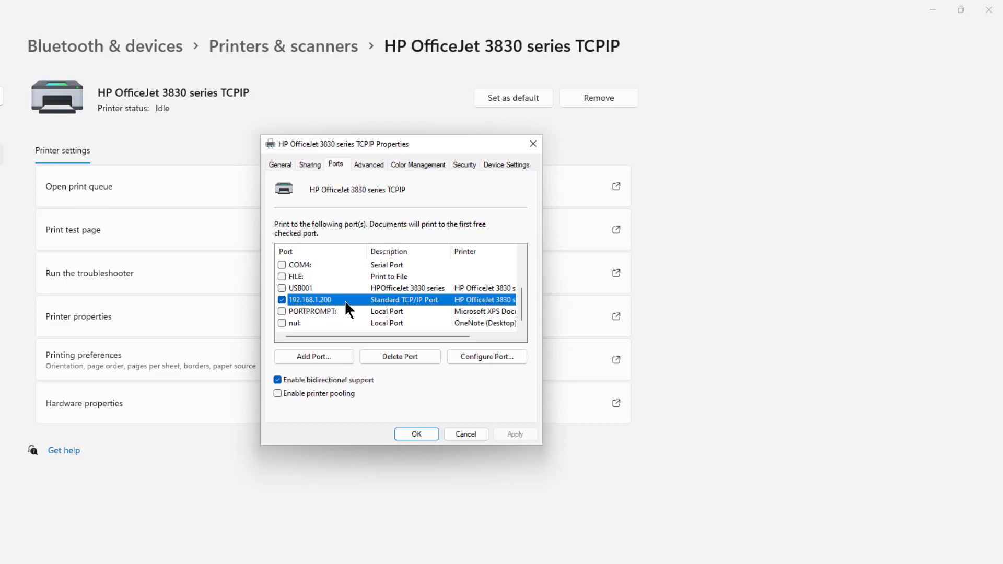
left_click(463, 356)
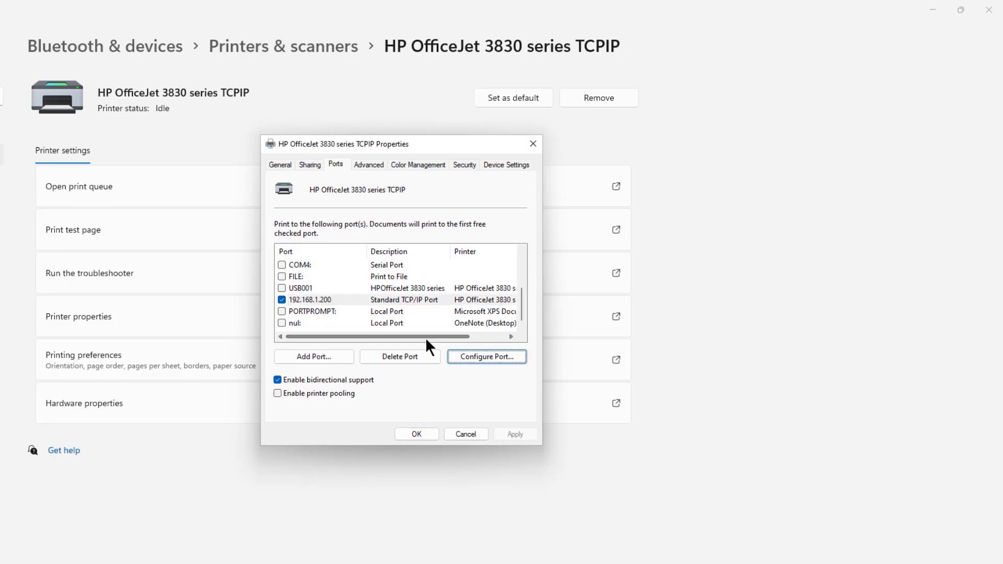
left_click(397, 291)
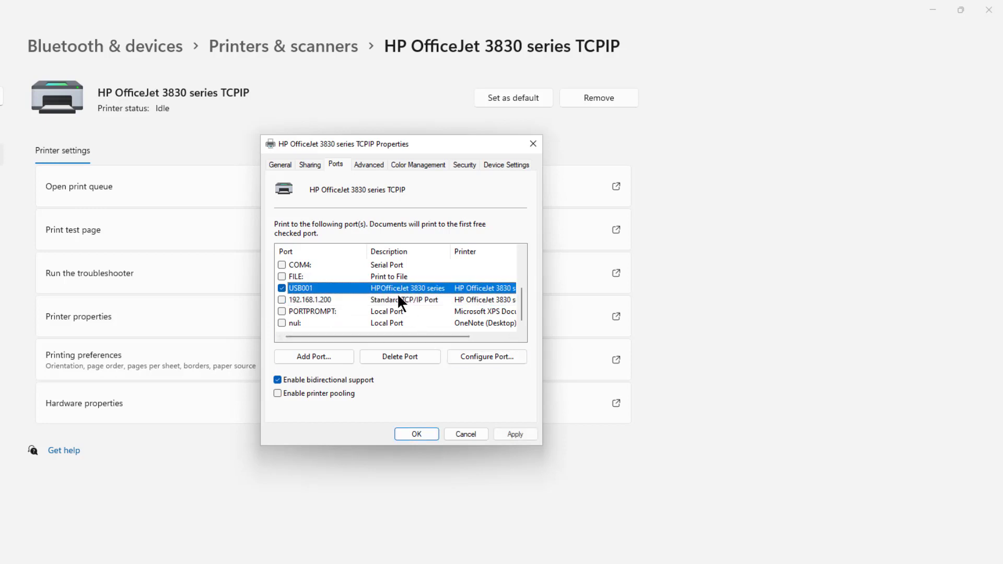
Change the 192.168.1.200 port's address to 192.168.1.201, then start adding a Standard TCP/IP port.
left_click(490, 355)
left_click(467, 251)
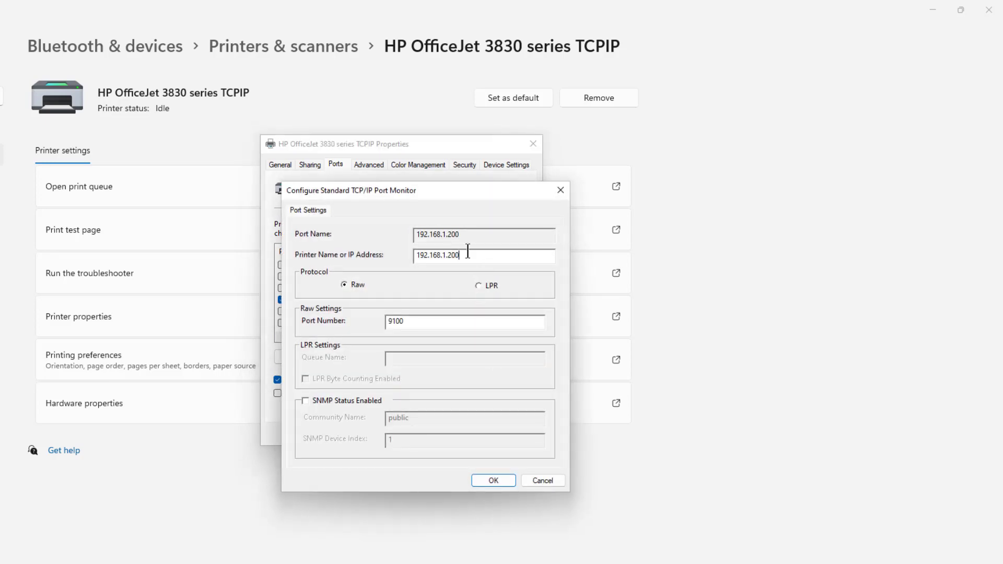
key("BackSpace")
type("1")
left_click(494, 480)
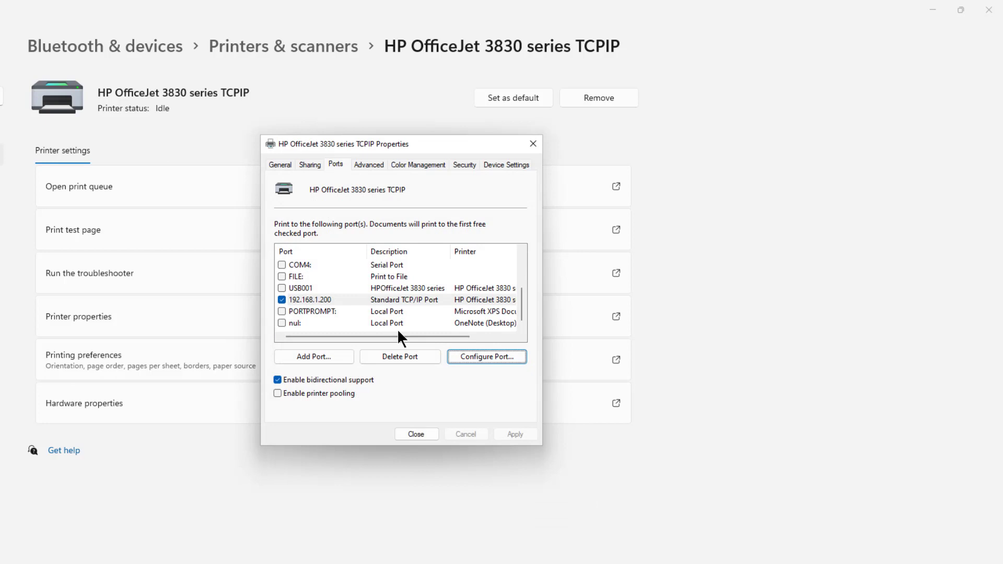
left_click(322, 356)
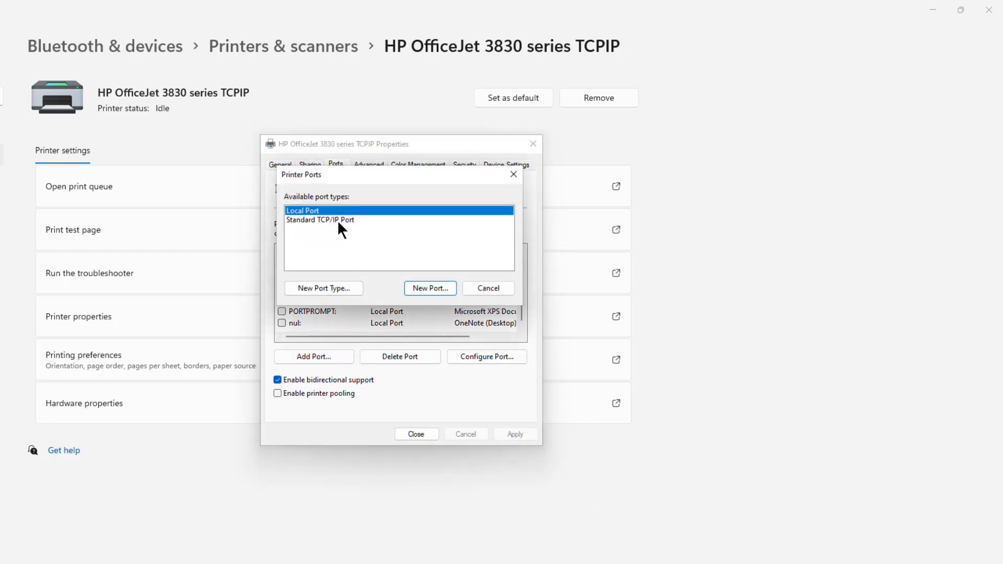
left_click(339, 222)
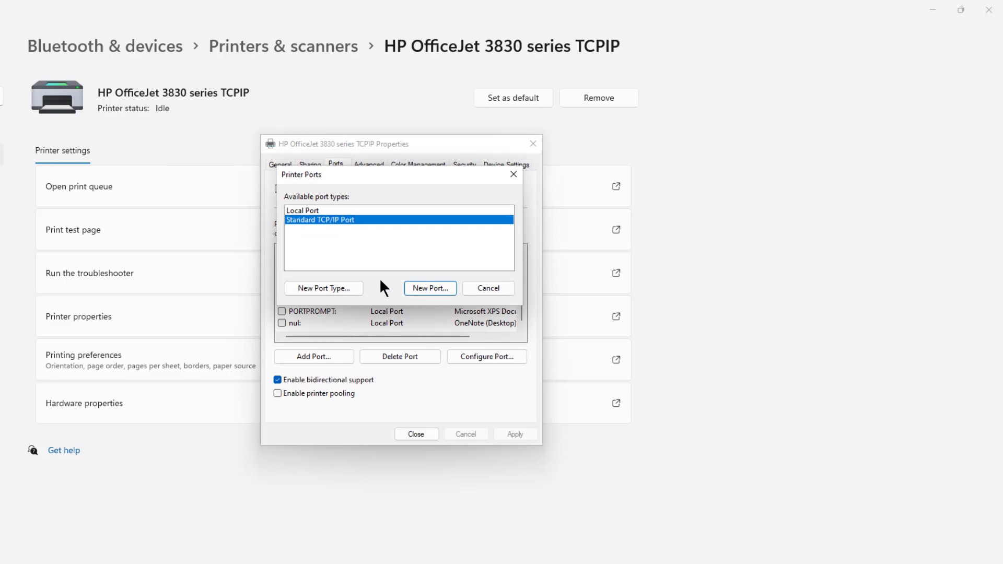
Create a Standard TCP/IP port with address 192.168.1.201 and finish the wizard.
left_click(422, 289)
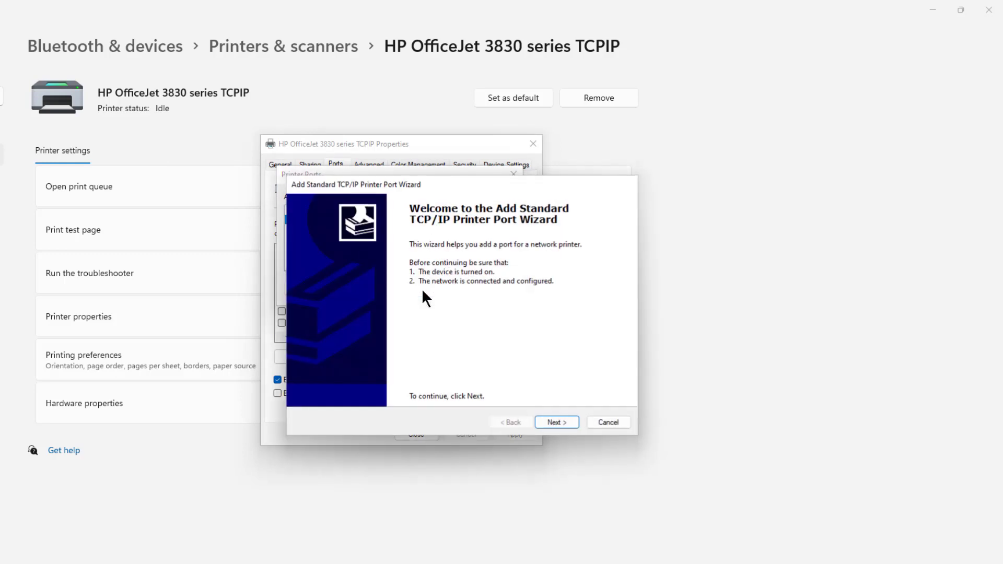
left_click(545, 423)
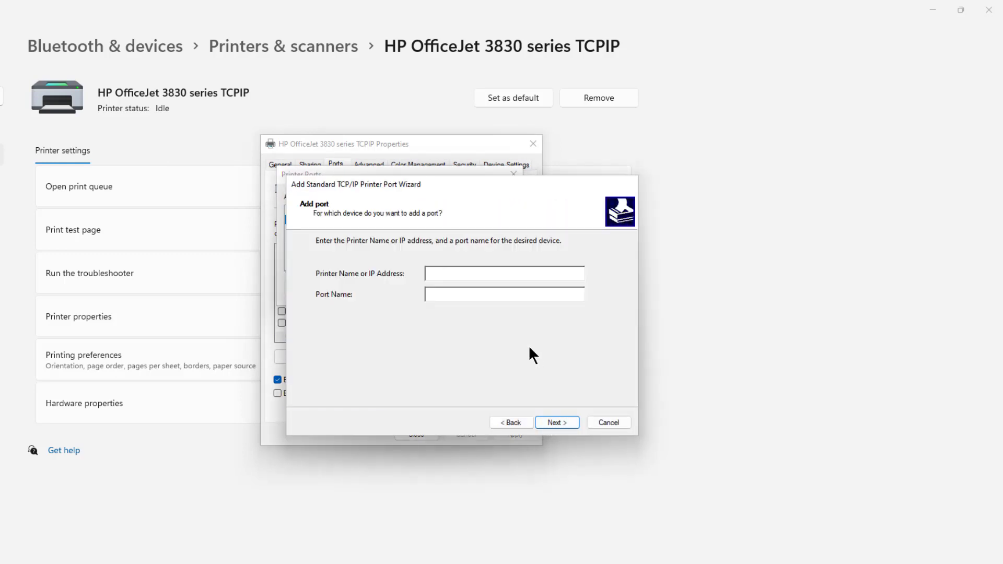
type("192.168.")
type("1.201")
left_click(557, 423)
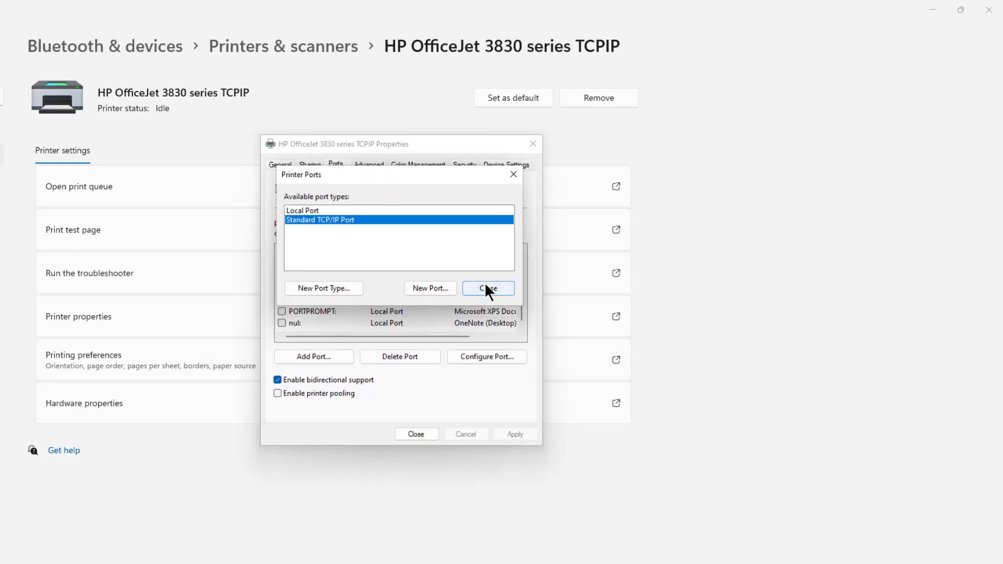
Leave port 192.168.1.201 checked for the printer and close the properties dialog.
left_click(487, 287)
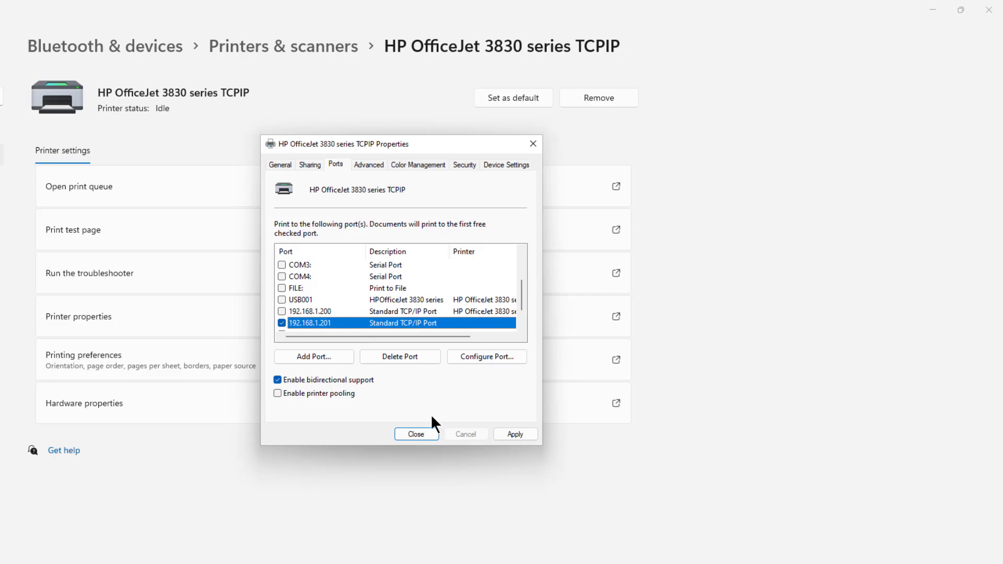
left_click(416, 433)
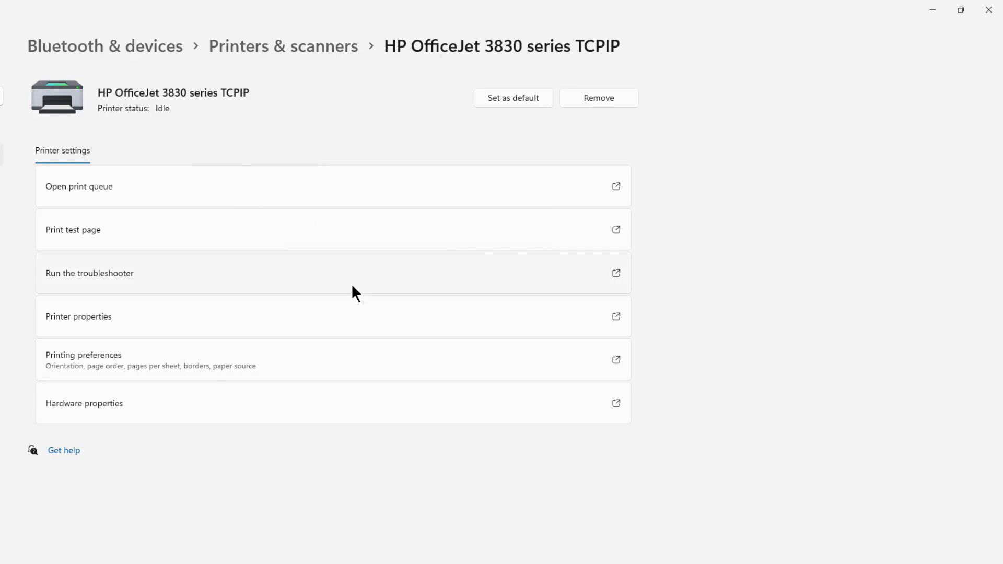